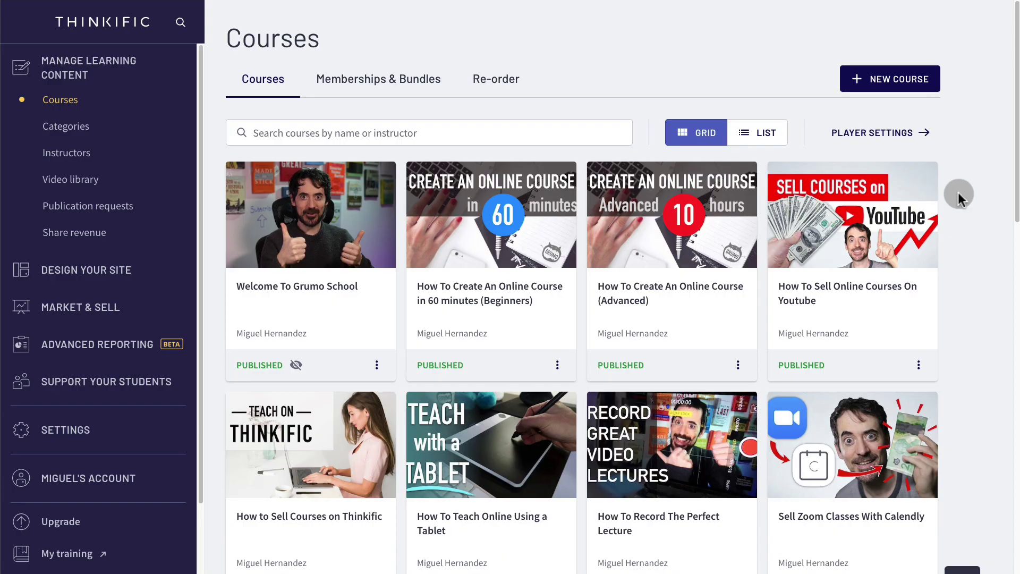
Step: Open the YouTube course's Pricing page, showing its $49.00 one-time price, and view monthly plan prices
left_click(828, 255)
left_click(550, 71)
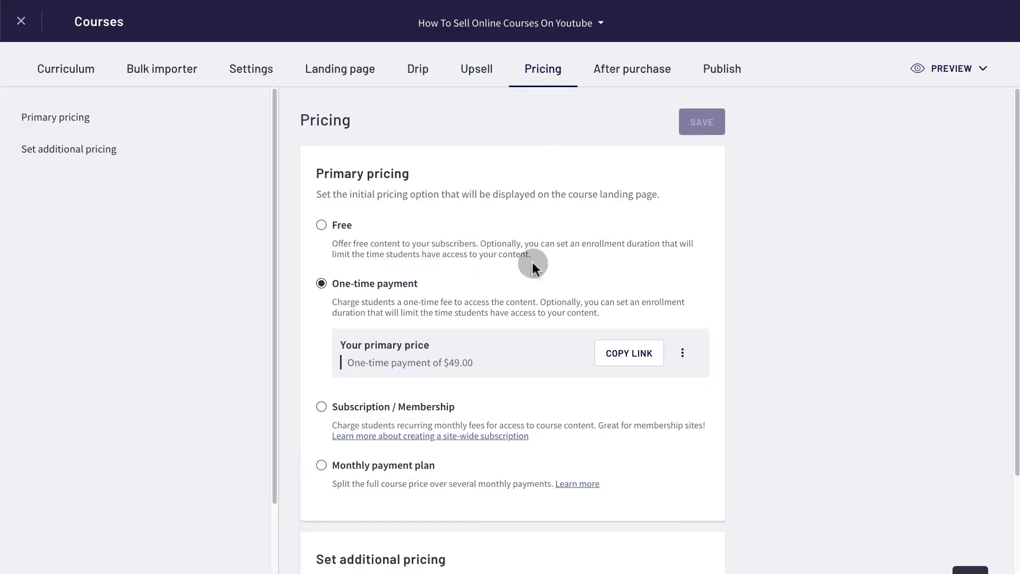
scroll(533, 263, "down", 1)
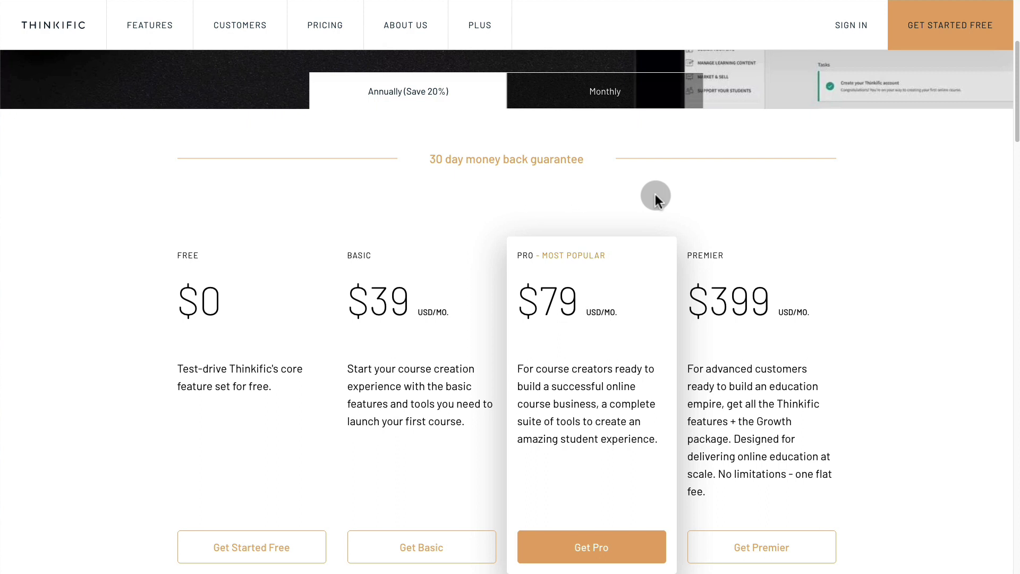
left_click(584, 99)
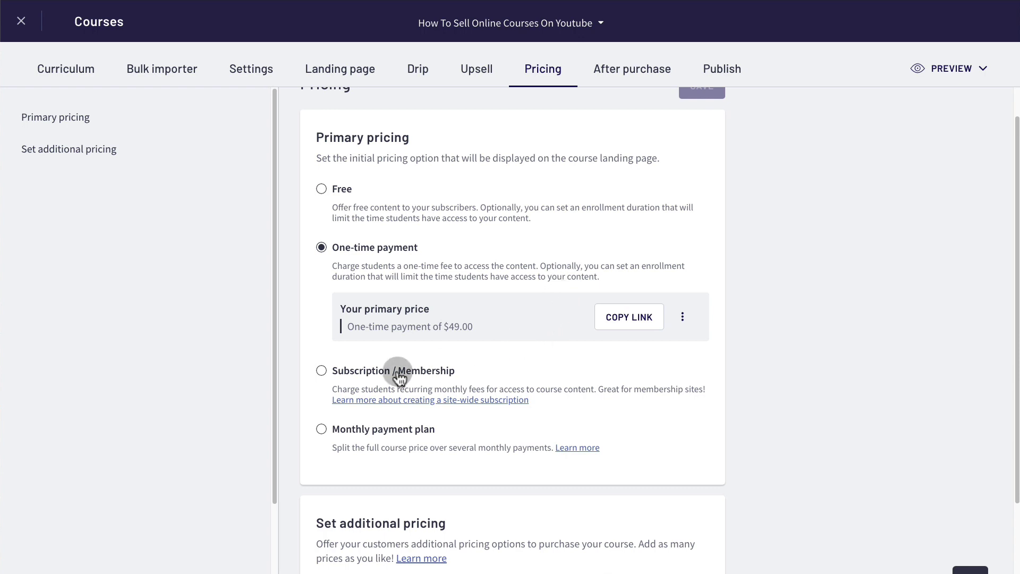
Step: Switch the course to a subscription of $19.99 paid every 1 month
left_click(343, 367)
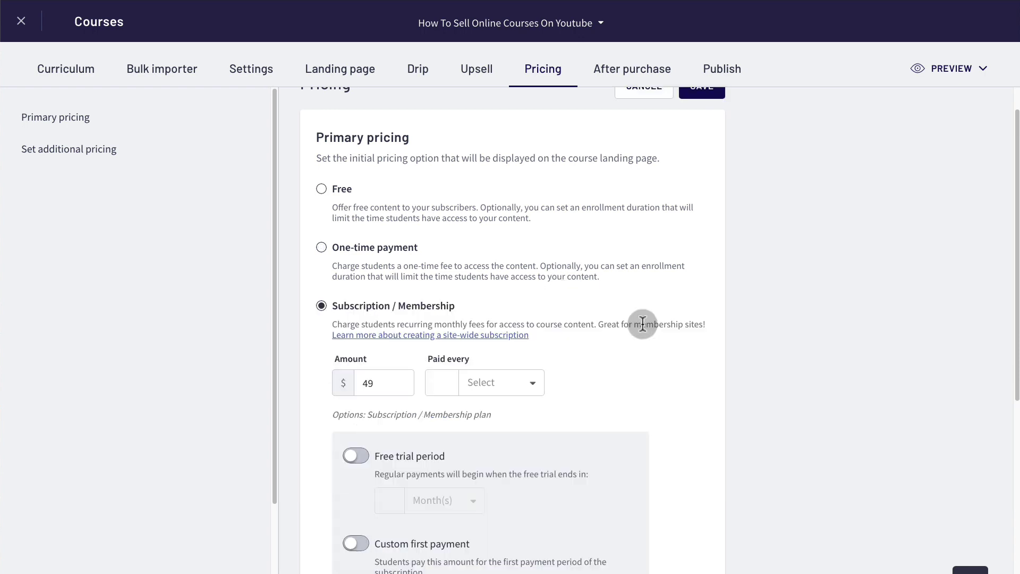
scroll(597, 319, "down", 2)
left_click(389, 277)
double_click(390, 276)
type("19.99")
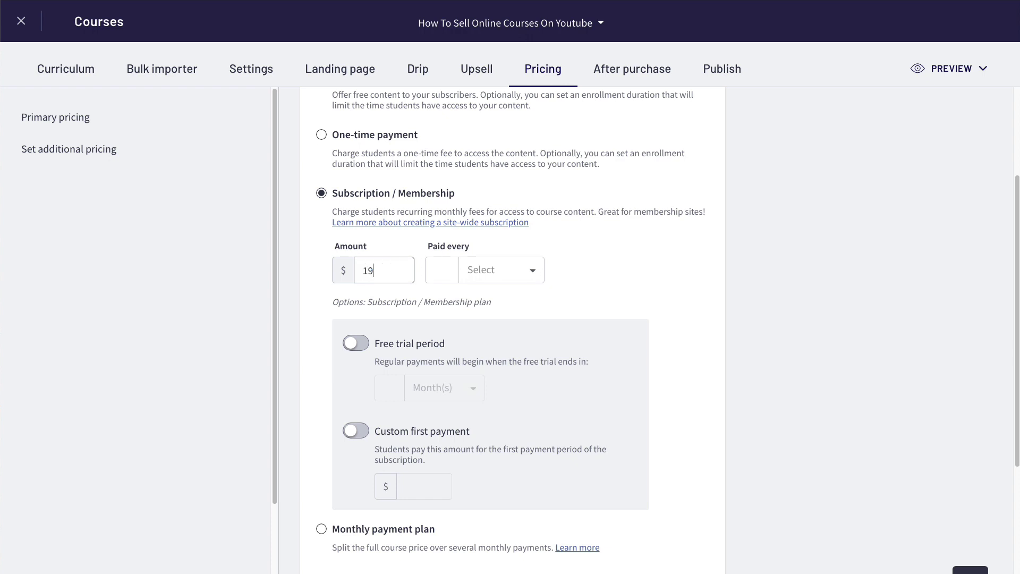
left_click(510, 266)
left_click(507, 308)
left_click(443, 270)
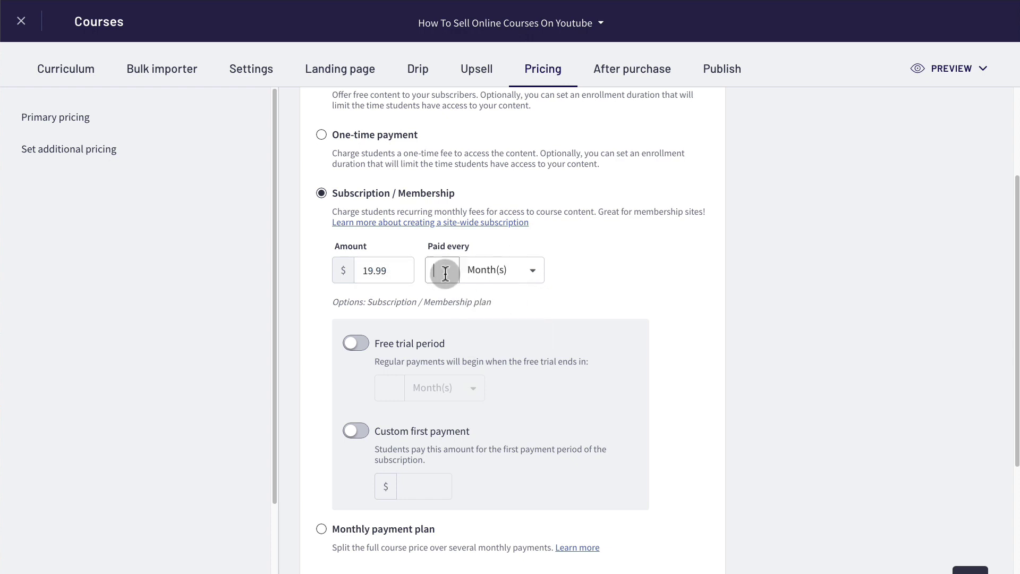
type("1")
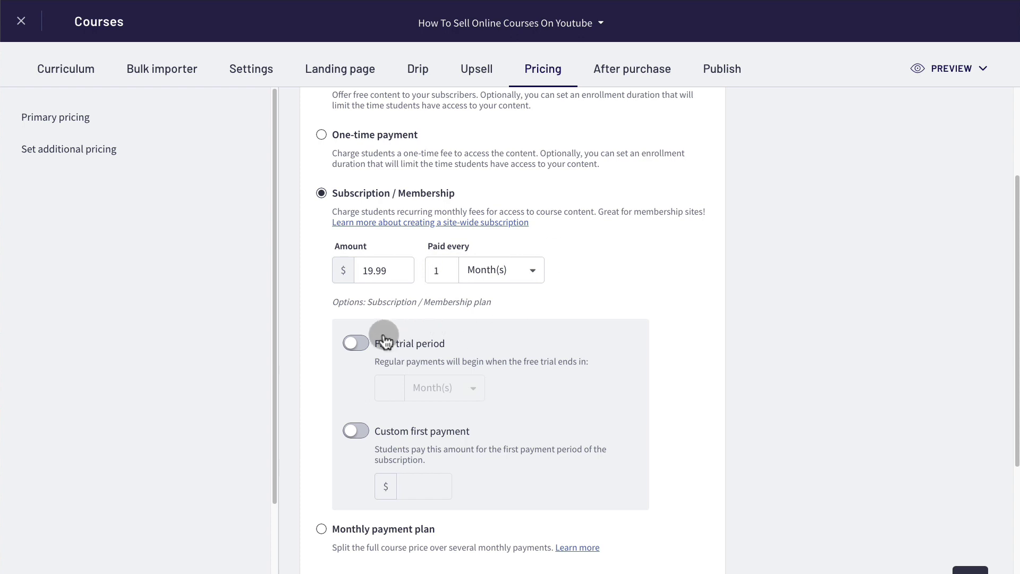
Step: Turn on a 10-day free trial for the subscription
left_click(366, 343)
type("10")
left_click(463, 396)
left_click(461, 420)
scroll(563, 380, "down", 1)
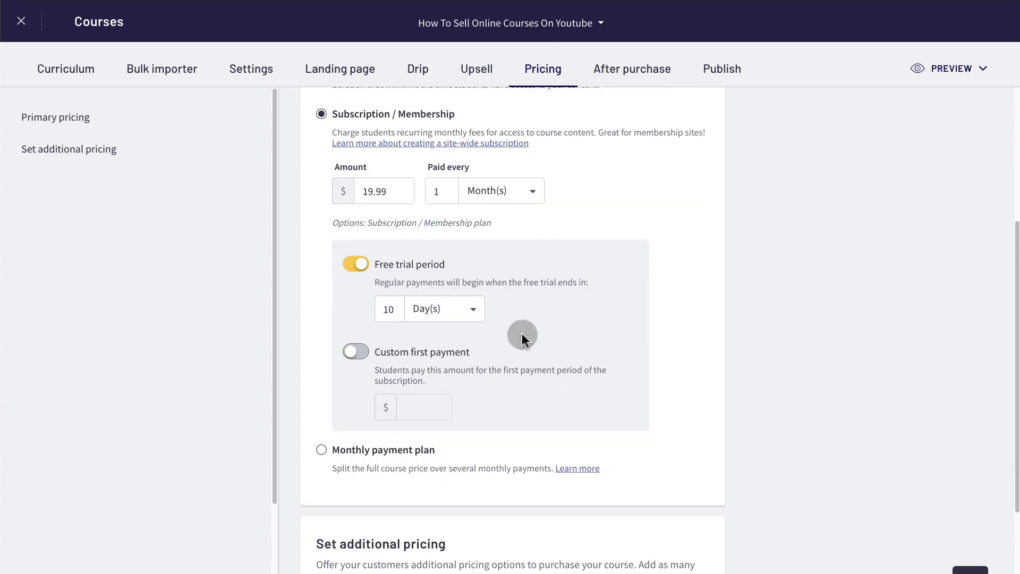
Step: Enable a $5 custom first payment, toggling the free trial back on along the way
left_click(366, 353)
left_click(428, 405)
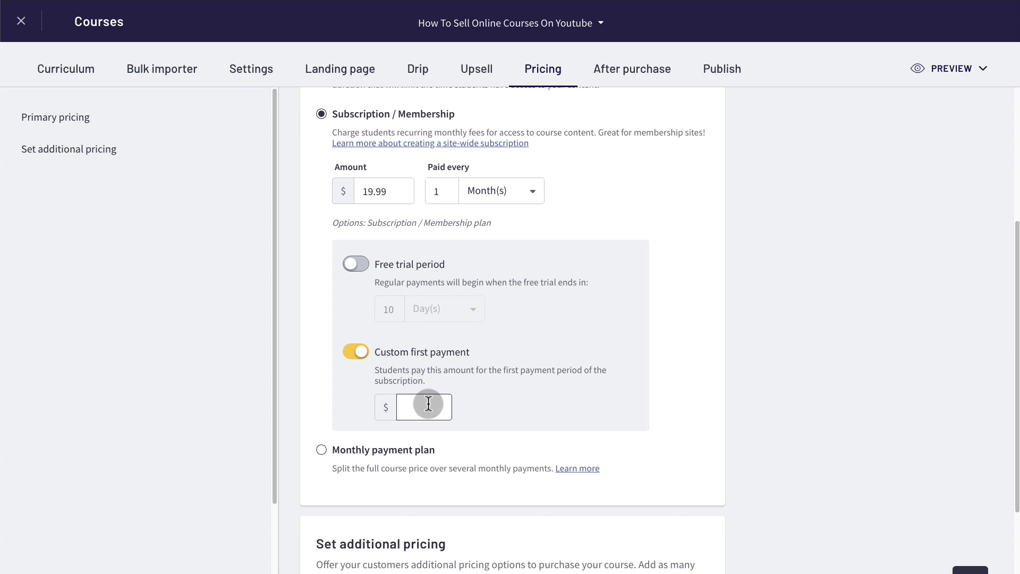
type("5")
left_click(535, 336)
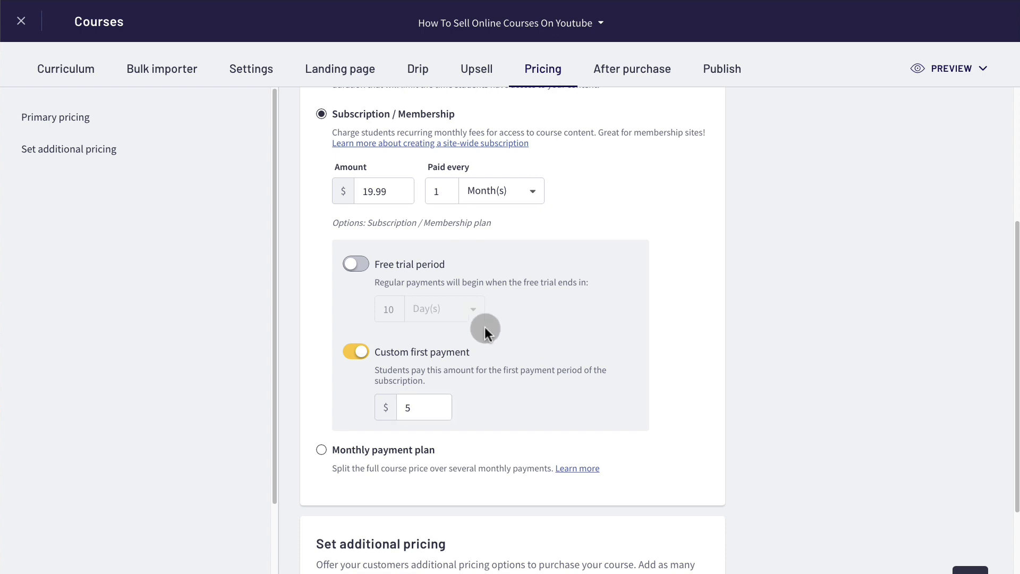
left_click(372, 268)
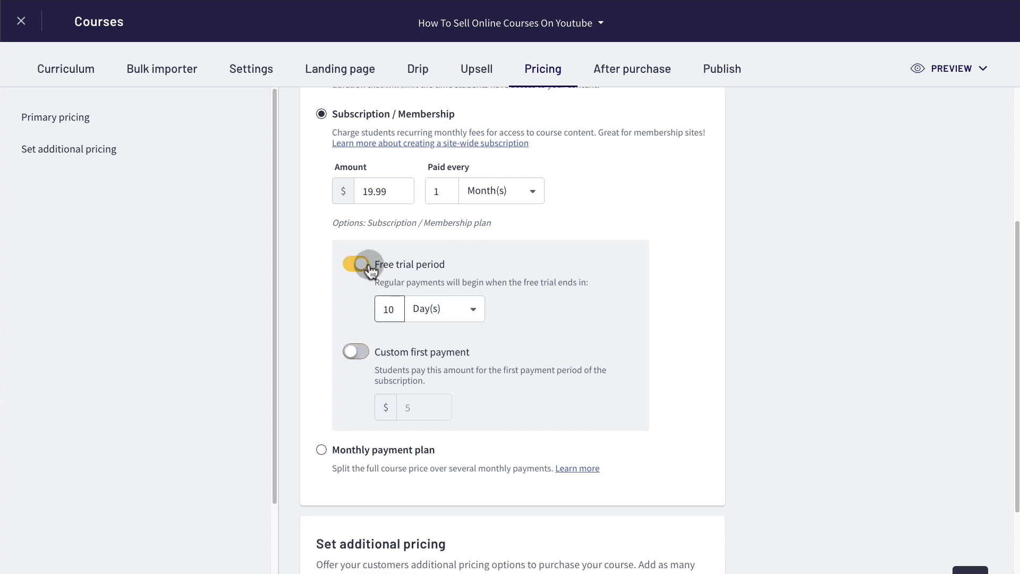
left_click(357, 351)
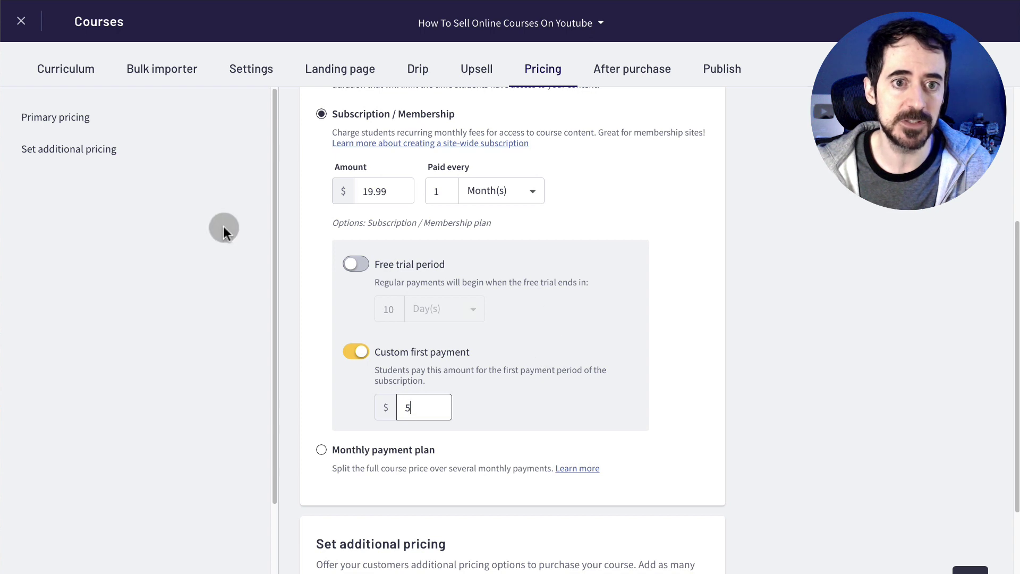
Step: Create a new bundle named 'My Bundle' from Memberships & Bundles
left_click(27, 23)
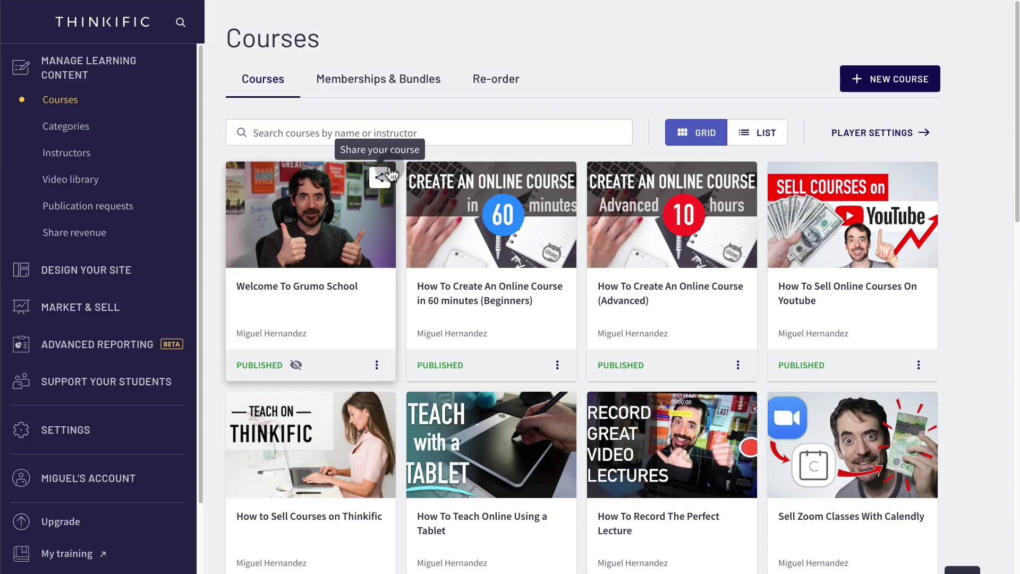
left_click(414, 84)
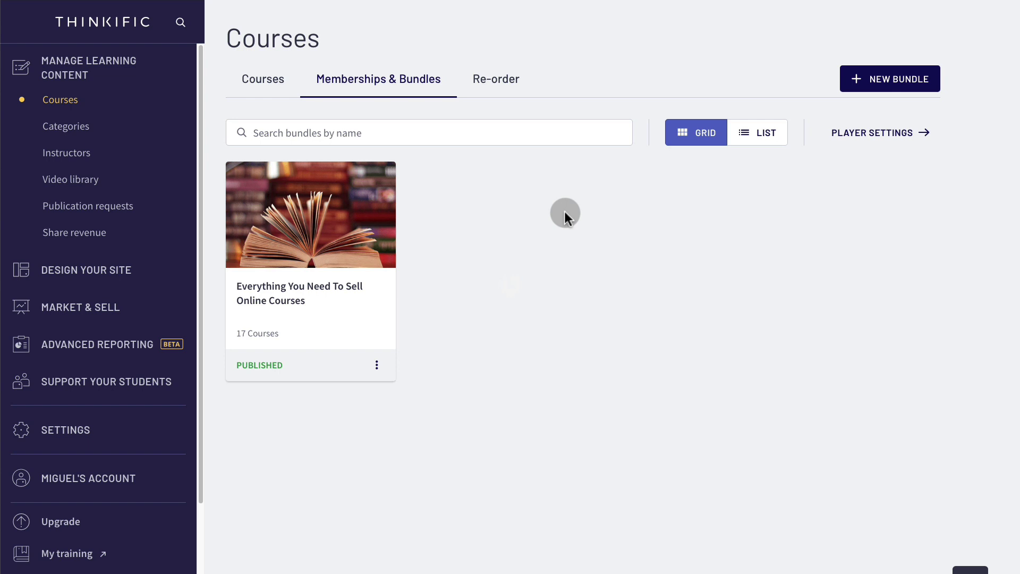
left_click(902, 88)
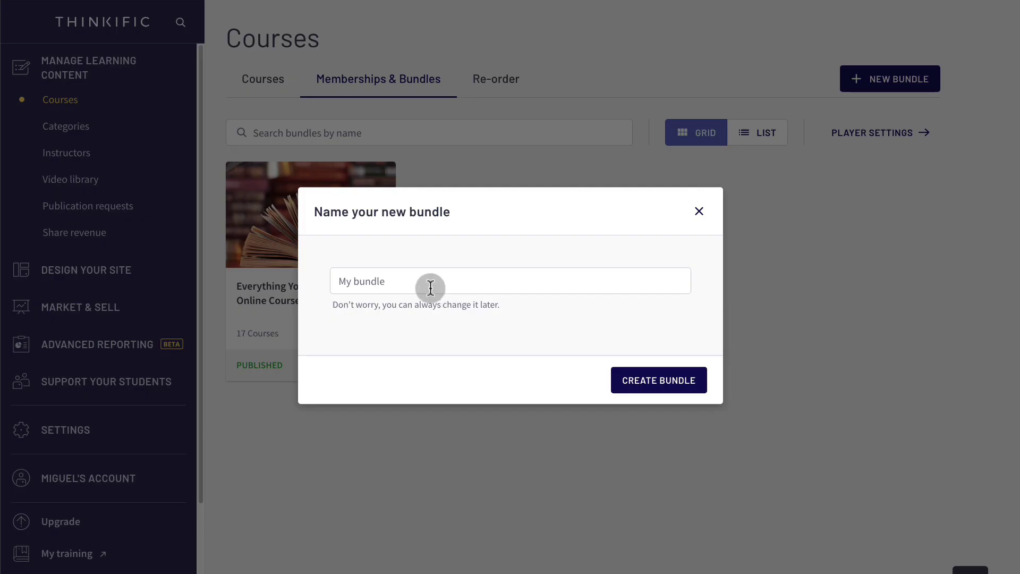
left_click(430, 284)
type("My Bundle")
left_click(675, 378)
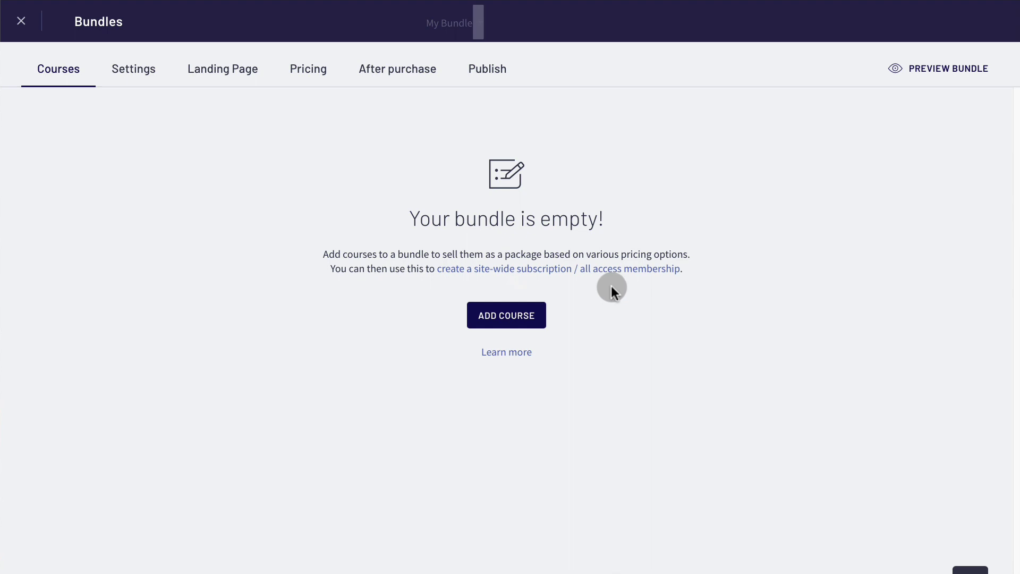
Step: Add Promo Video Production, Make Apps Without Coding and Sell Zoom Classes With Calendly to the bundle
left_click(575, 181)
left_click(502, 287)
left_click(670, 185)
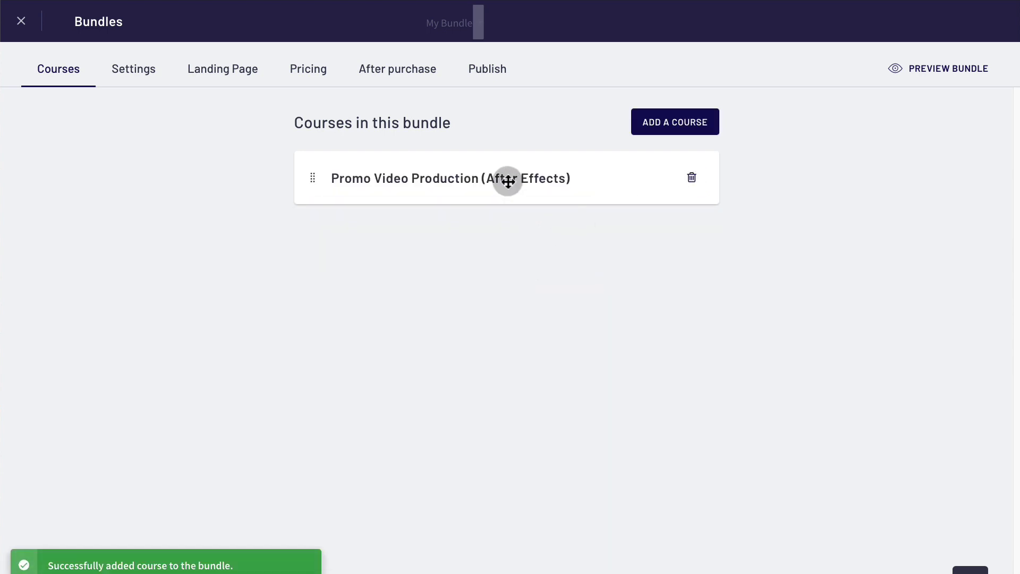
left_click(630, 122)
left_click(456, 178)
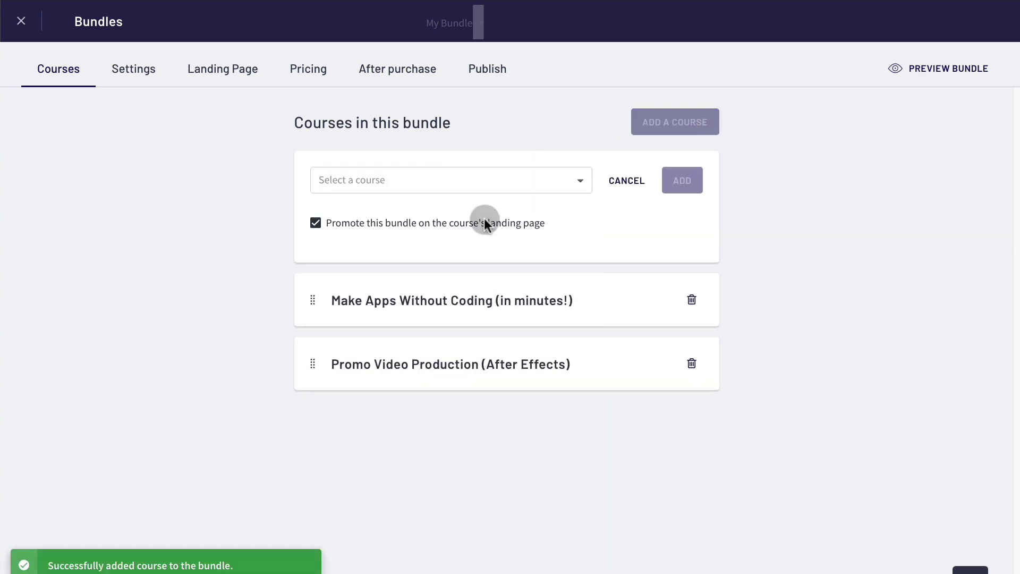
left_click(468, 180)
left_click(393, 340)
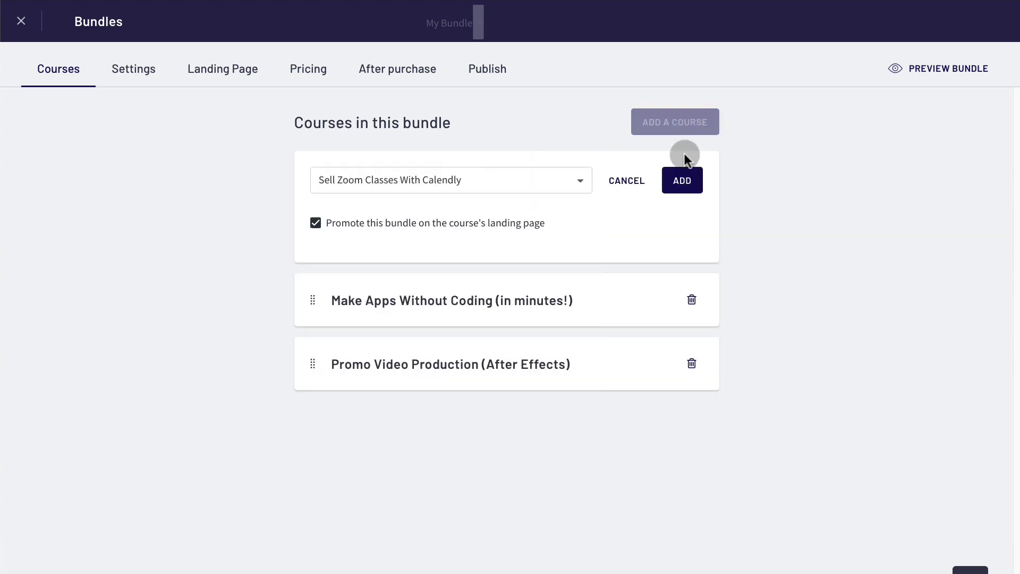
left_click(684, 181)
left_click(135, 71)
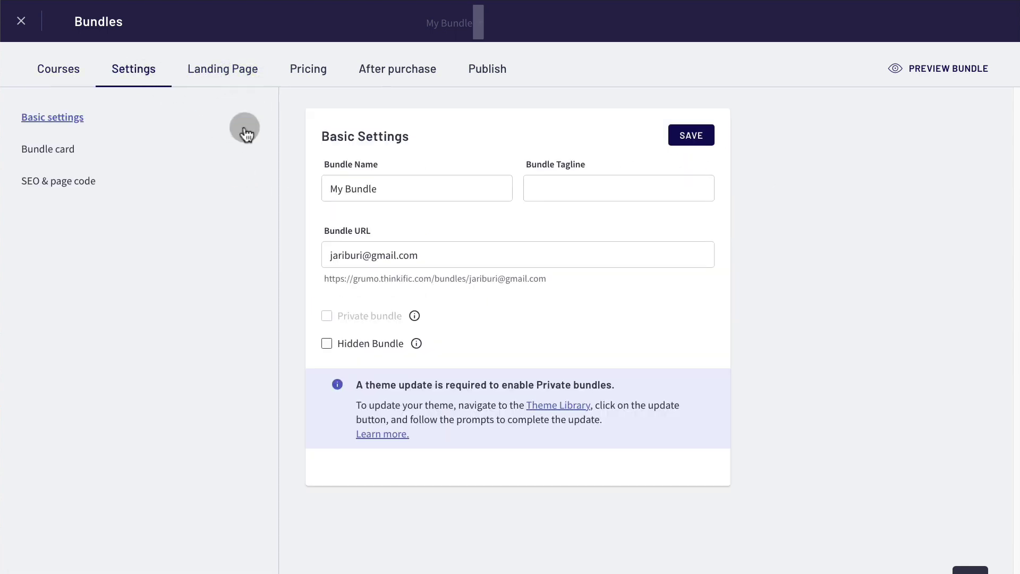
Step: Set My Bundle to a $19.99 subscription paid every 1 month
left_click(317, 72)
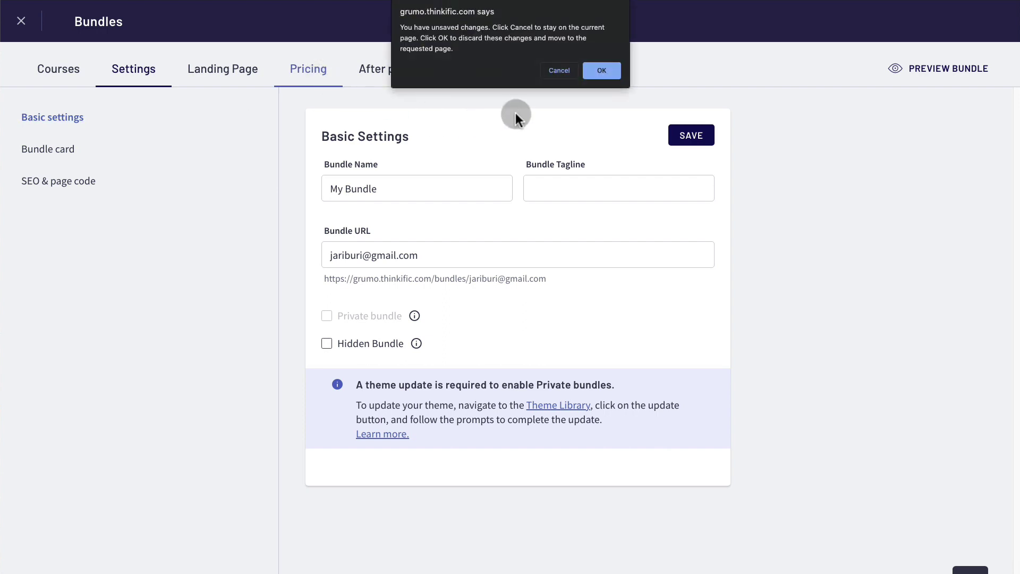
left_click(612, 72)
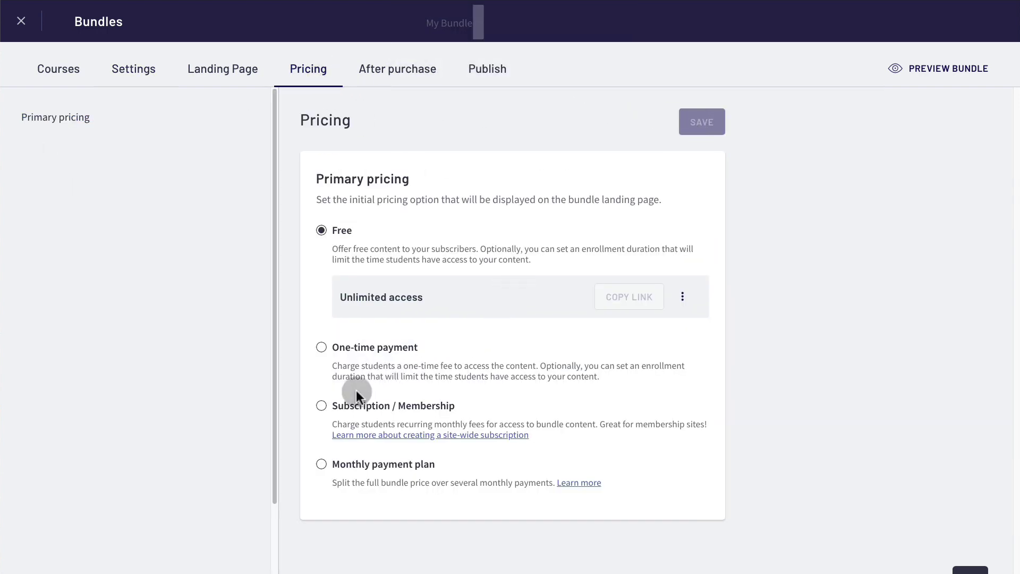
left_click(321, 406)
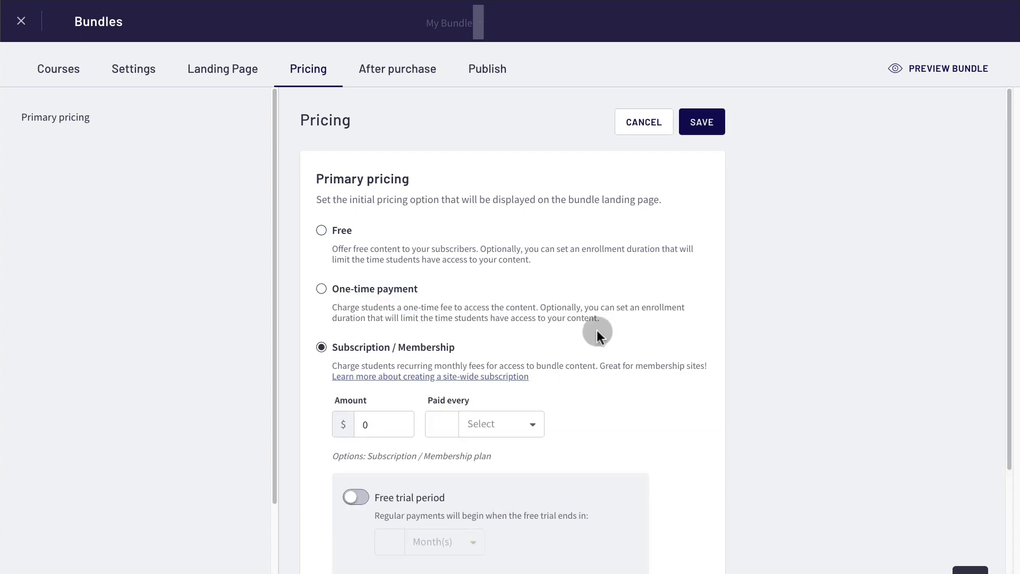
scroll(597, 330, "down", 2)
left_click(383, 342)
type("19.99")
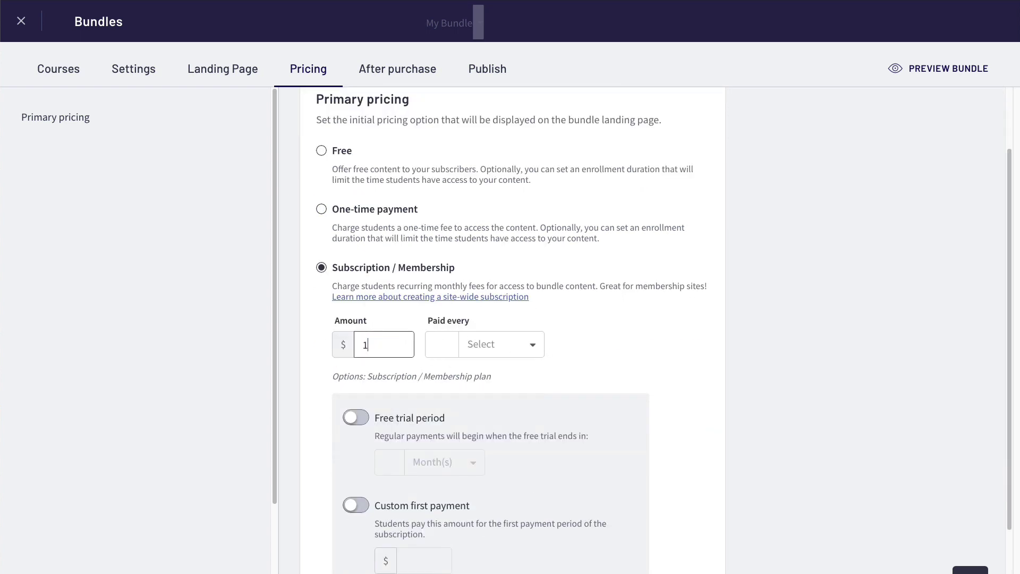
left_click(445, 344)
type("1")
left_click(529, 344)
left_click(502, 378)
Step: Add a 10-day free trial to the bundle and save its pricing
scroll(646, 362, "down", 2)
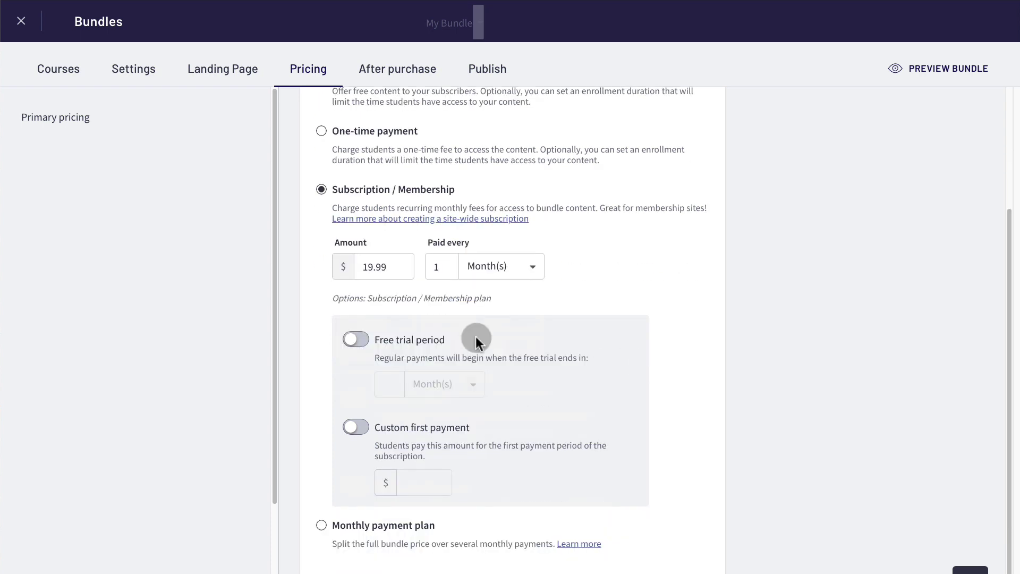
left_click(366, 343)
left_click(391, 383)
type("10")
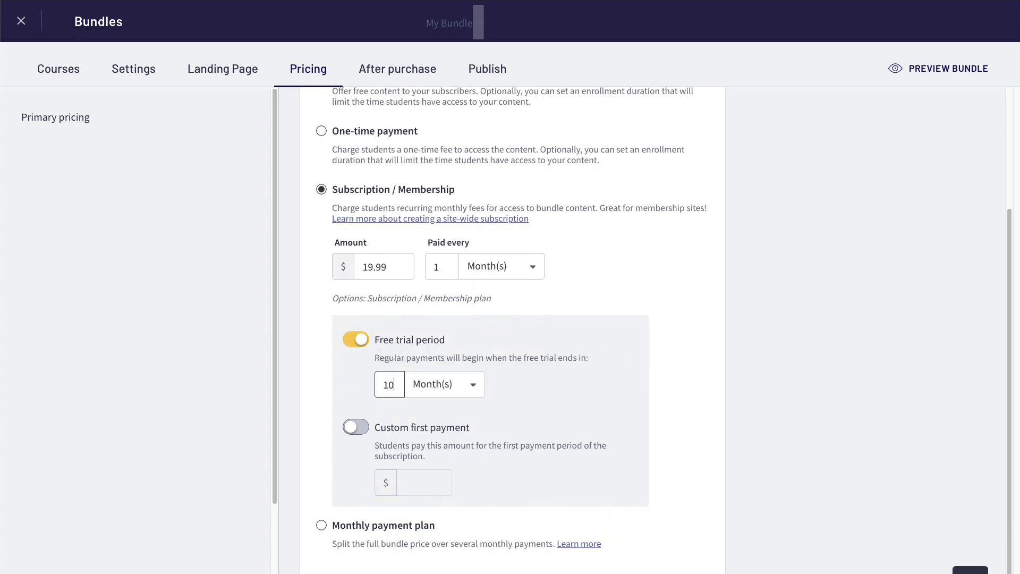
left_click(468, 385)
left_click(455, 419)
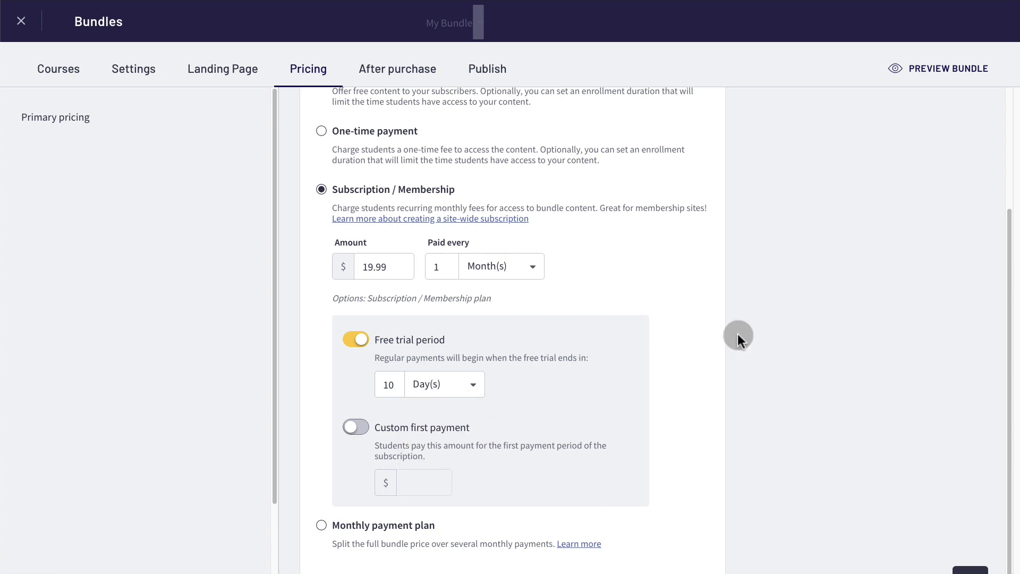
scroll(716, 356, "up", 4)
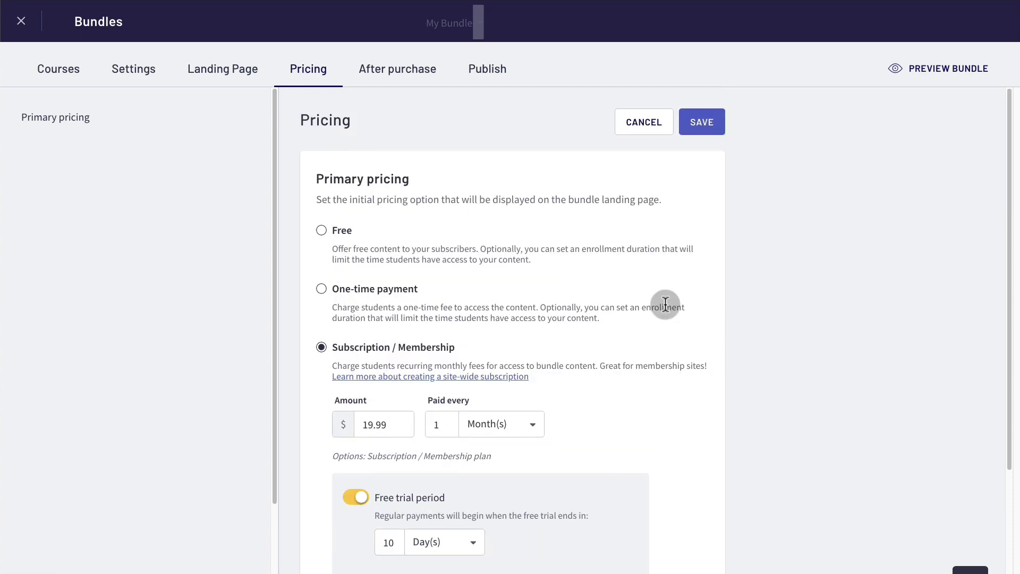
key("Return")
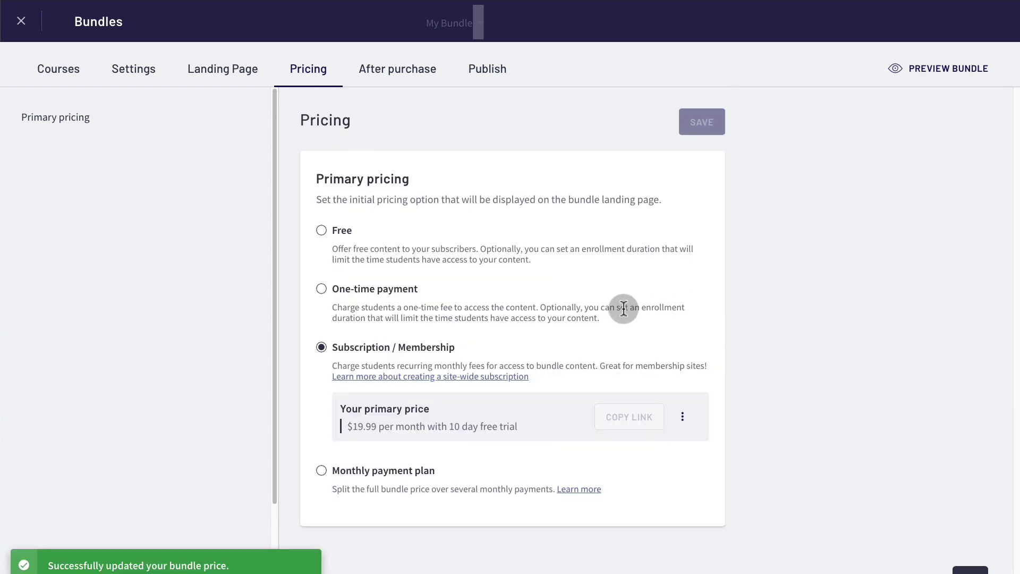
Step: Preview My Bundle's landing page and $0.00-due-today checkout, then return to the bundles list
left_click(968, 71)
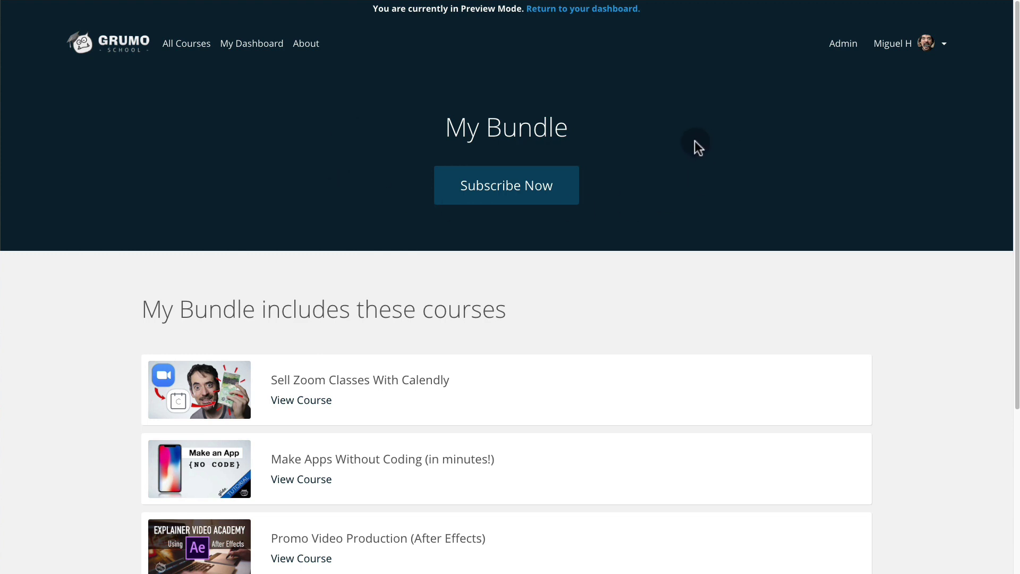
scroll(792, 191, "down", 3)
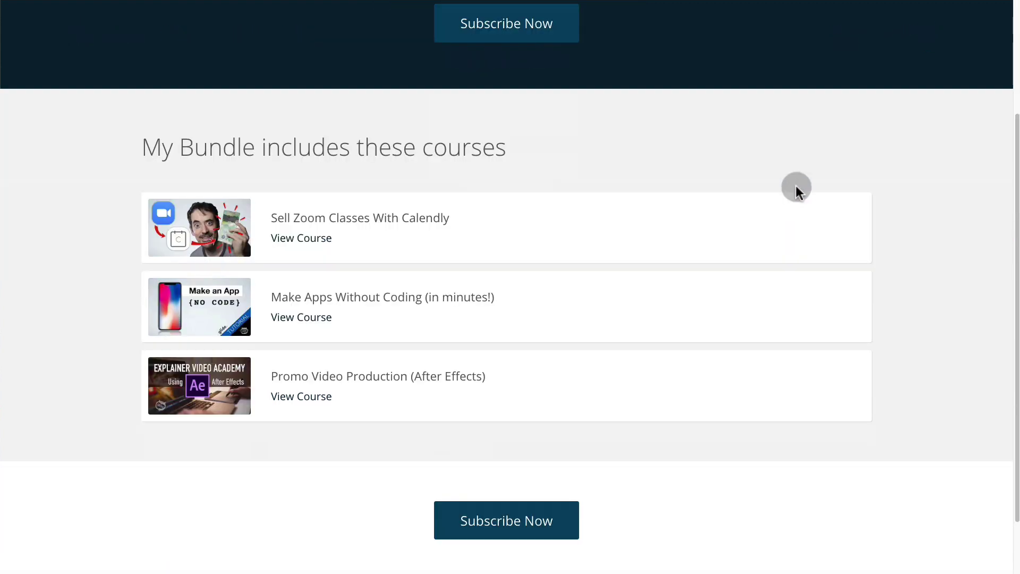
scroll(691, 138, "up", 3)
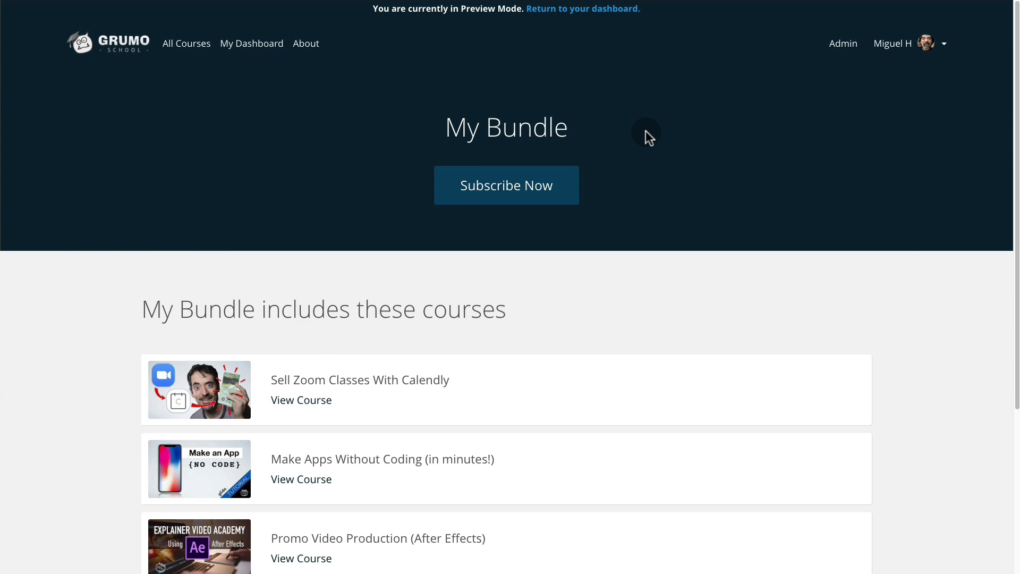
left_click(538, 189)
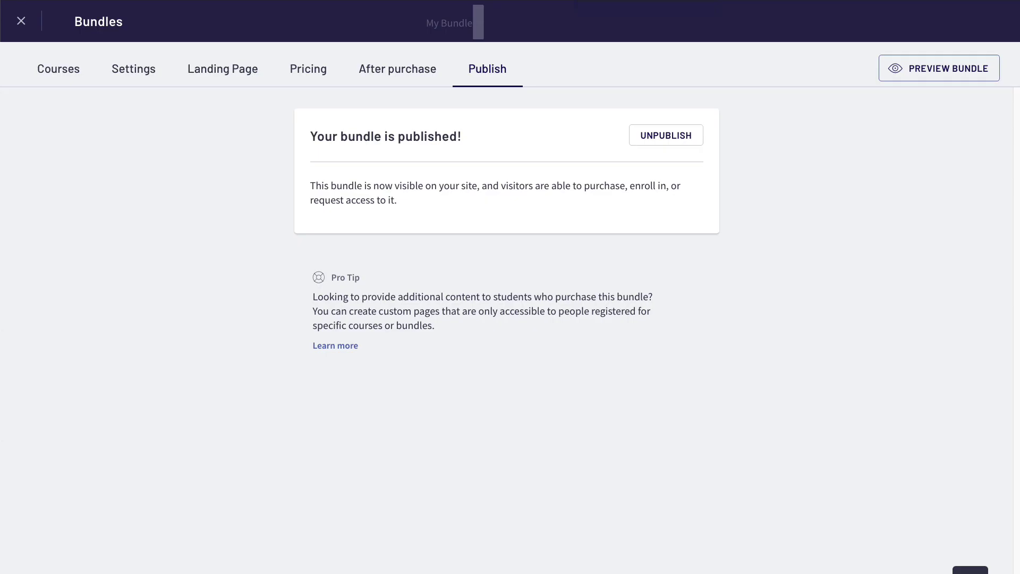
left_click(22, 21)
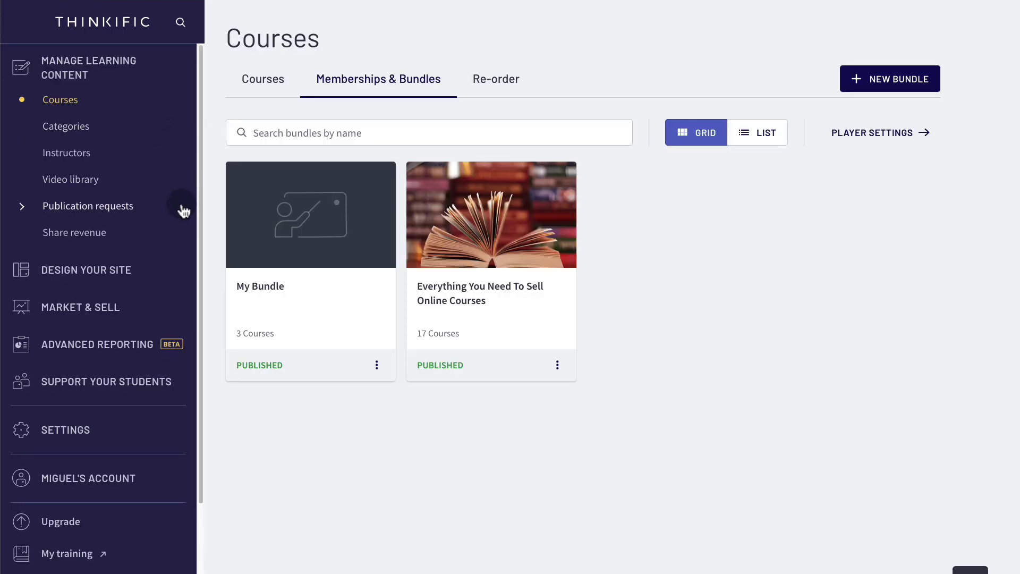
Step: Check the Stripe integration currency under Market & Sell, then return to the Courses list
left_click(114, 305)
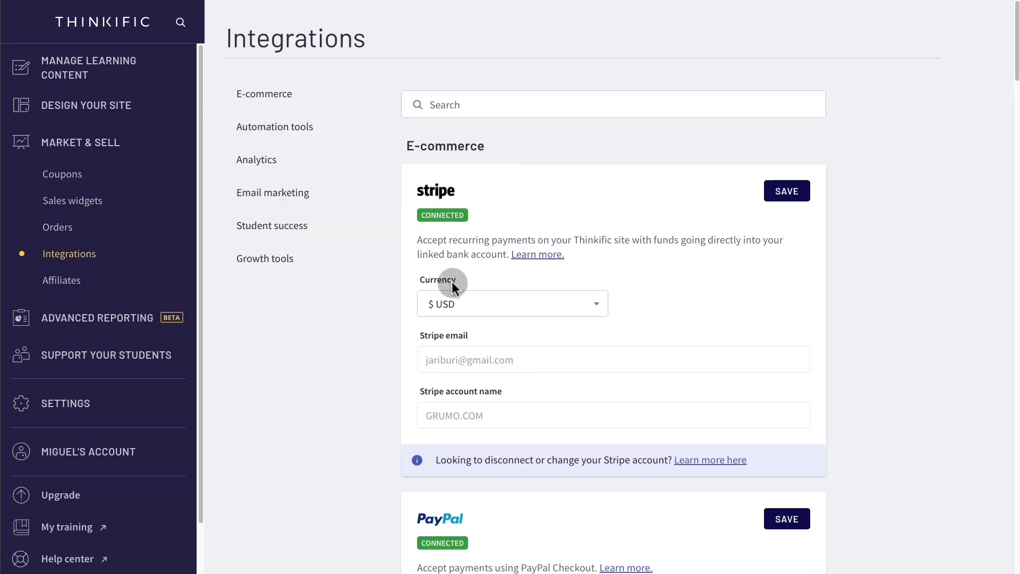
scroll(415, 292, "down", 2)
scroll(379, 304, "up", 1)
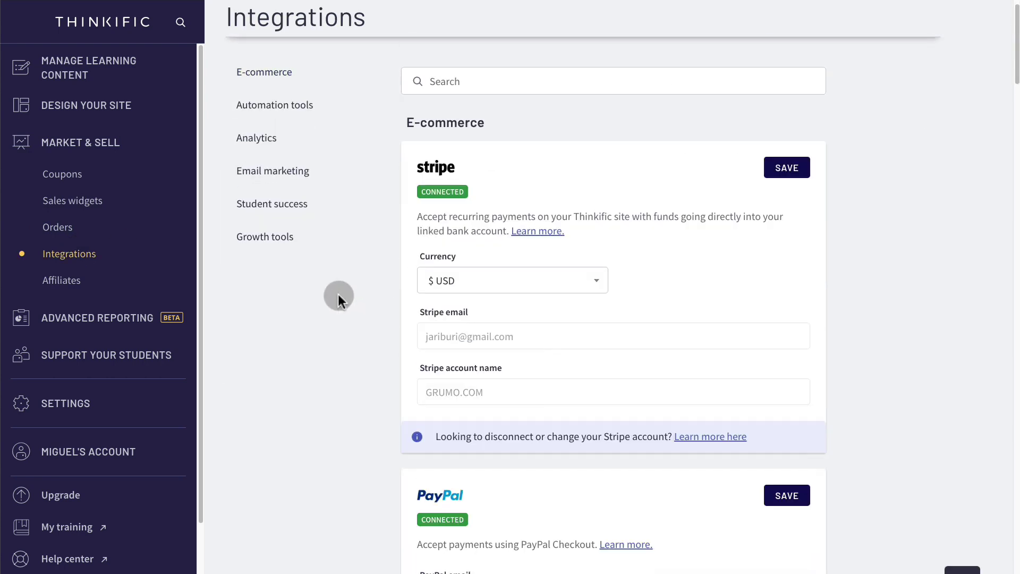
scroll(319, 299, "up", 1)
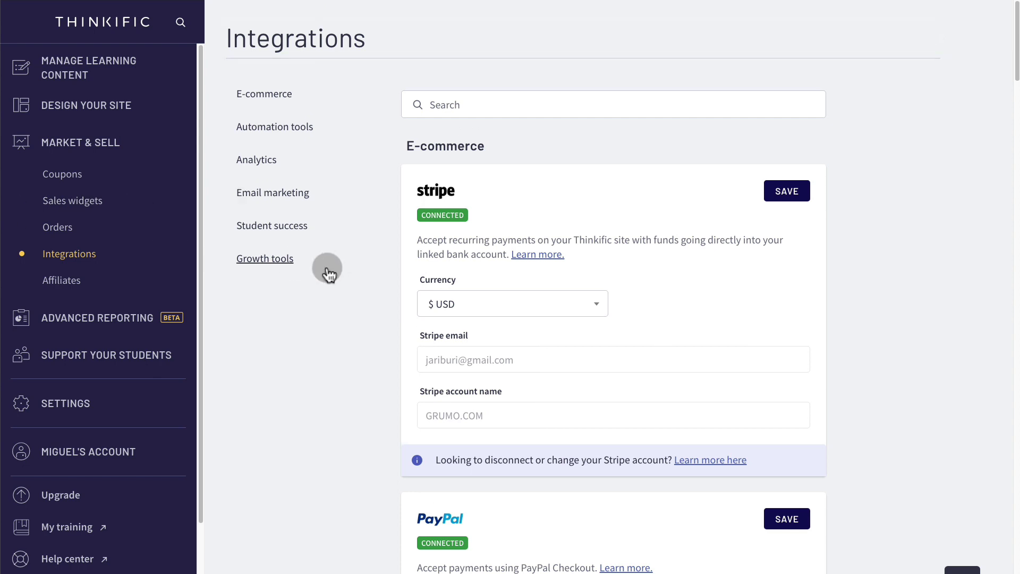
left_click(113, 78)
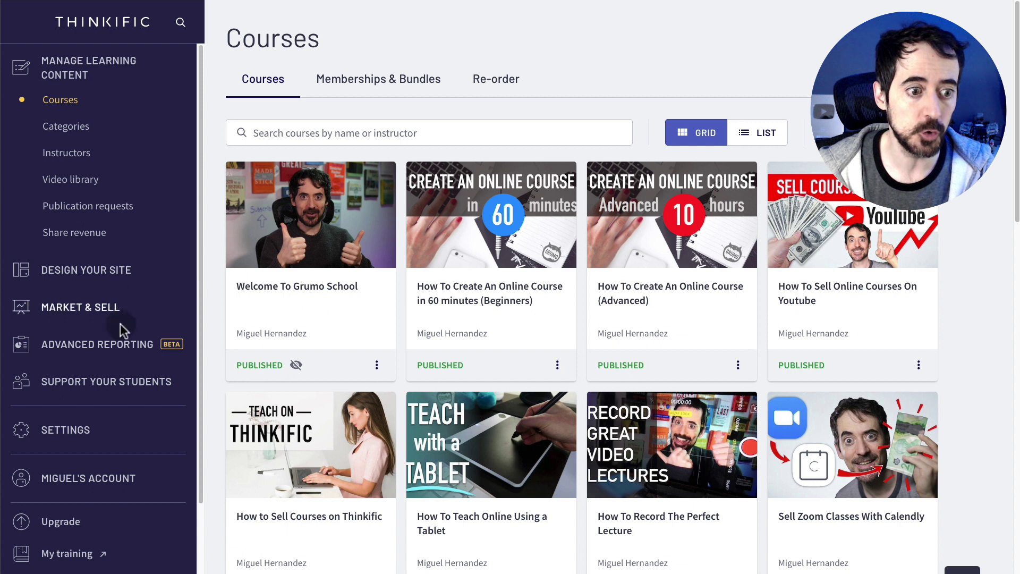
Step: Open Student notifications and jump down to the Bundle welcome email section
left_click(85, 378)
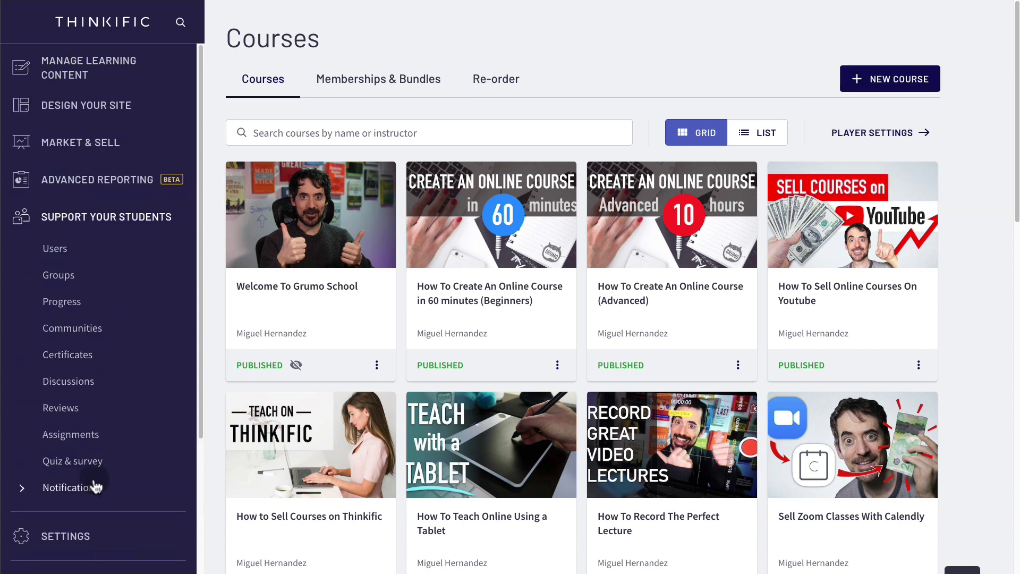
left_click(79, 487)
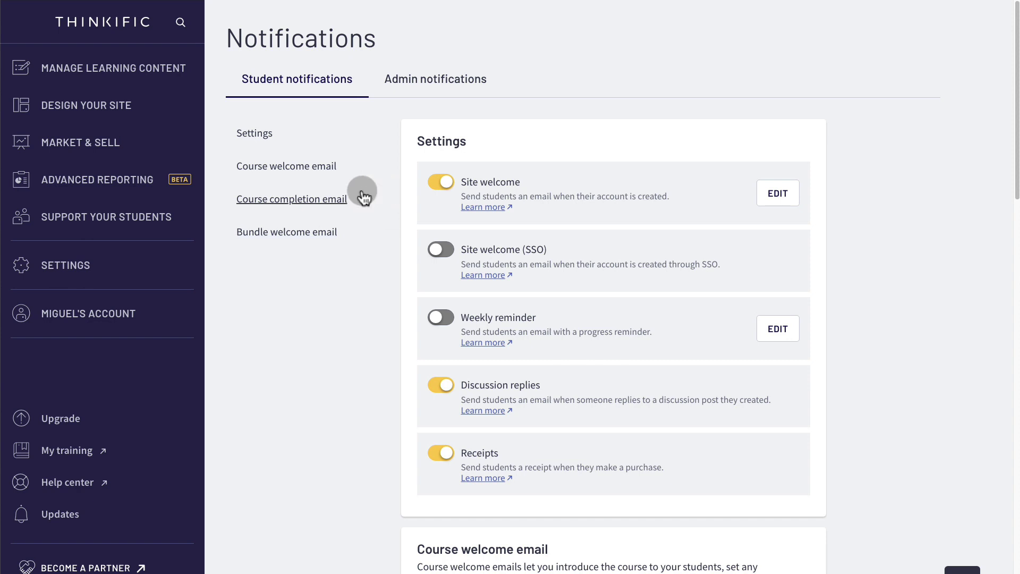
left_click(325, 166)
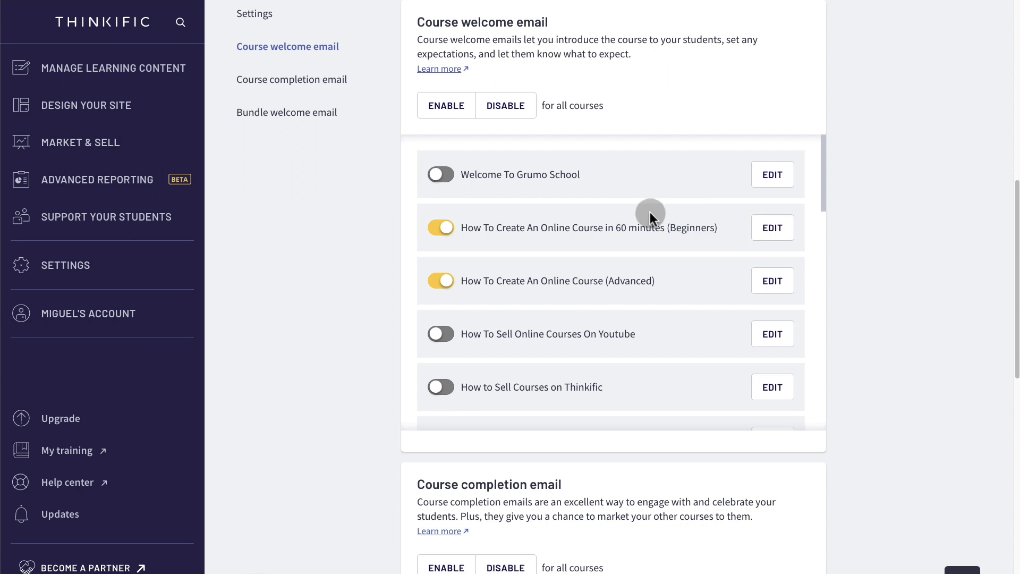
left_click(294, 121)
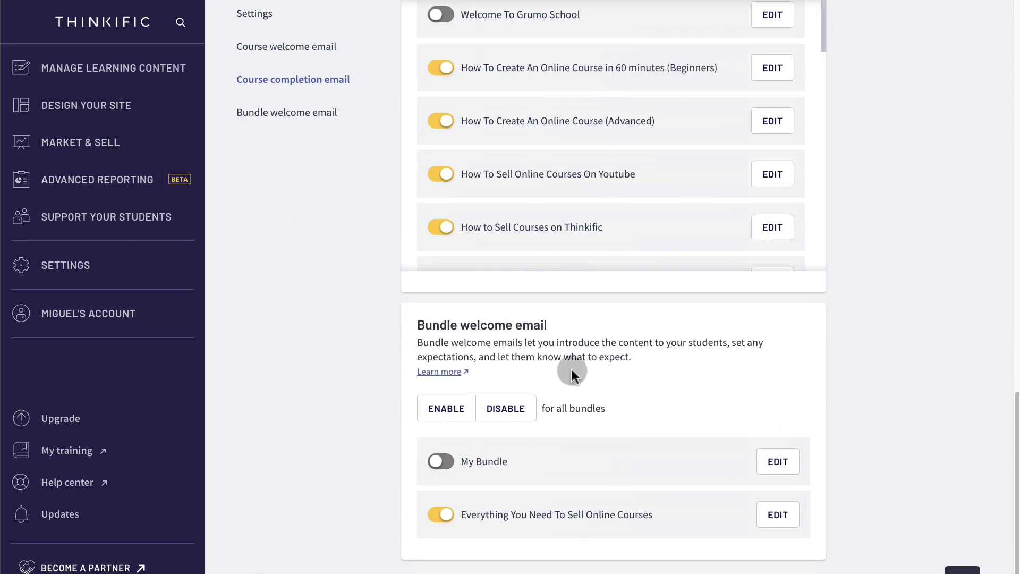
Step: Read the Everything You Need To Sell Online Courses welcome email body, checking its CLICK HERE link
left_click(783, 515)
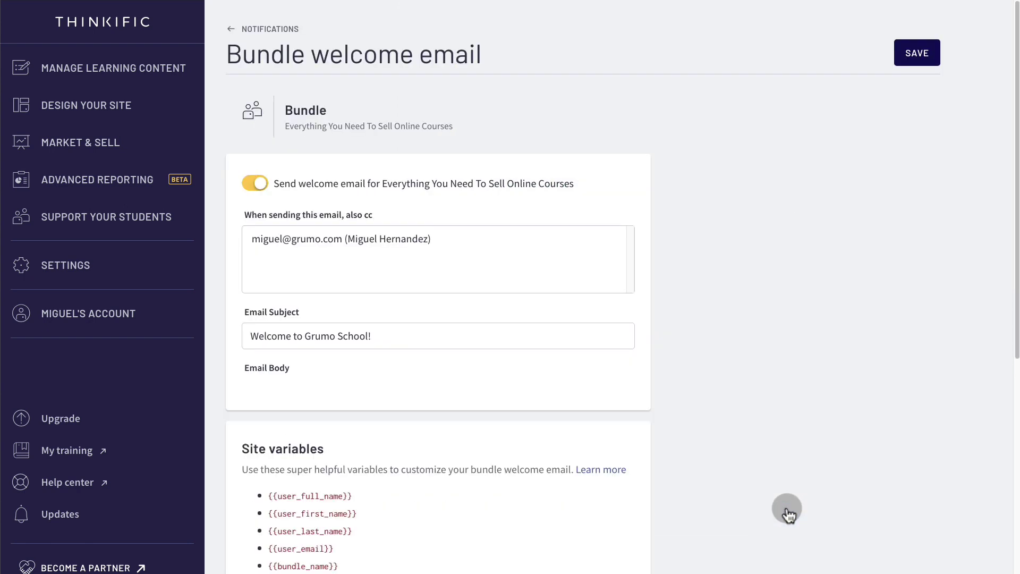
scroll(646, 334, "down", 3)
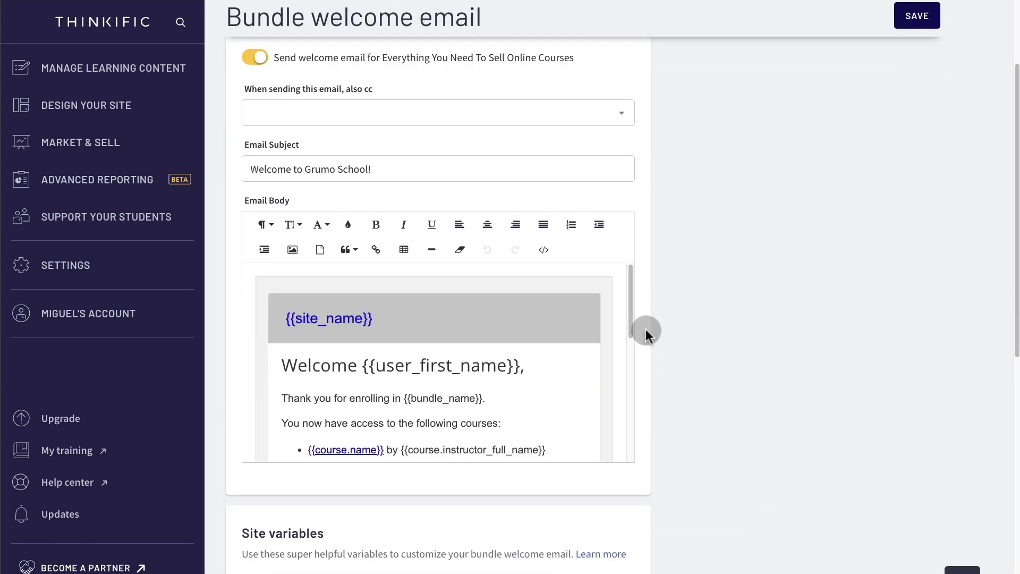
scroll(533, 365, "down", 4)
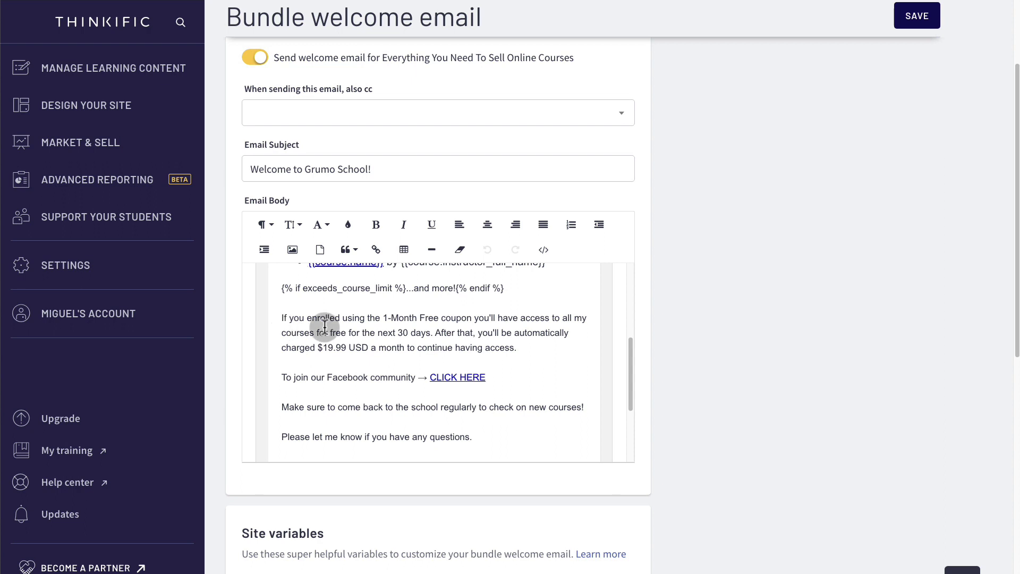
left_click_drag(287, 374, 394, 375)
left_click(463, 376)
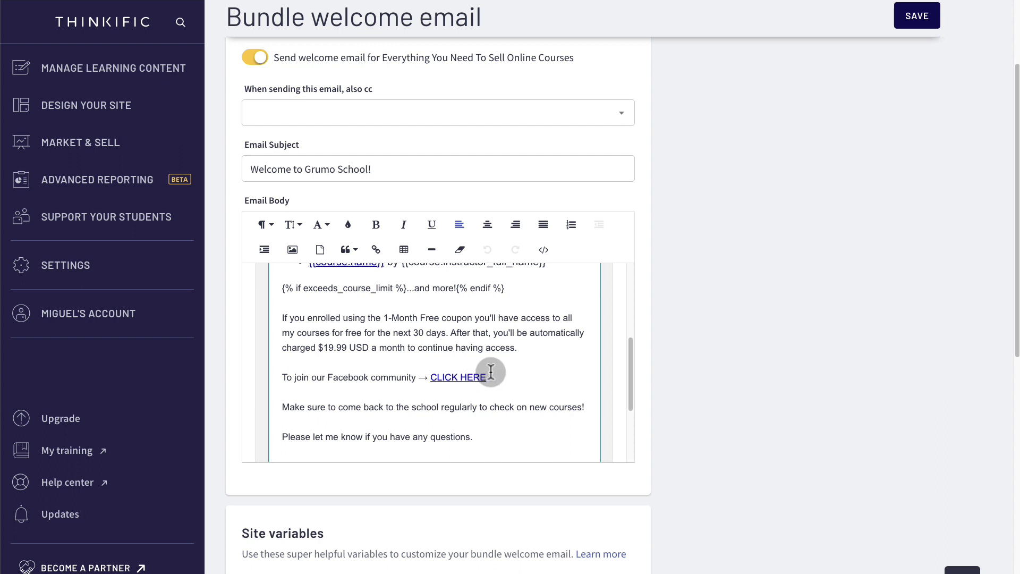